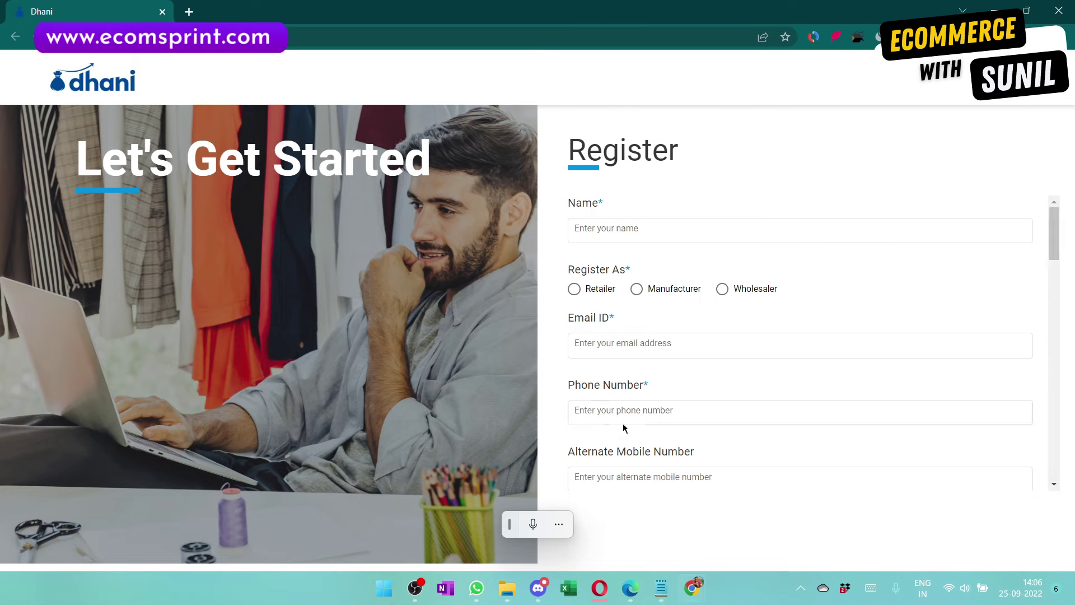
Enter the seller's full name in the registration form and register as Wholesaler
scroll(727, 398, down, 3)
scroll(727, 398, up, 3)
click(640, 227)
click(617, 235)
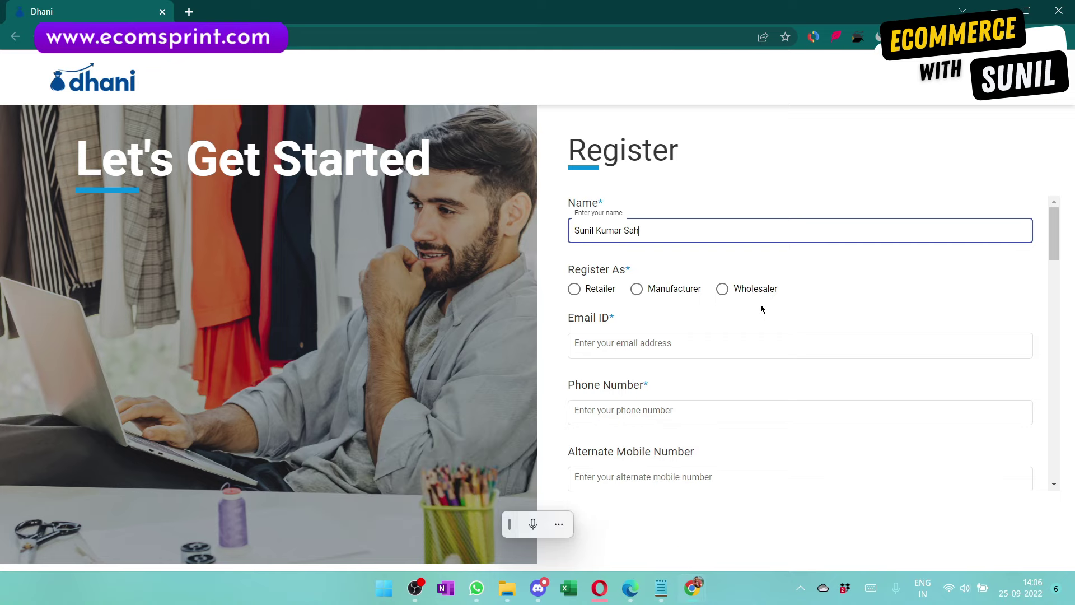
click(724, 293)
click(657, 295)
click(719, 290)
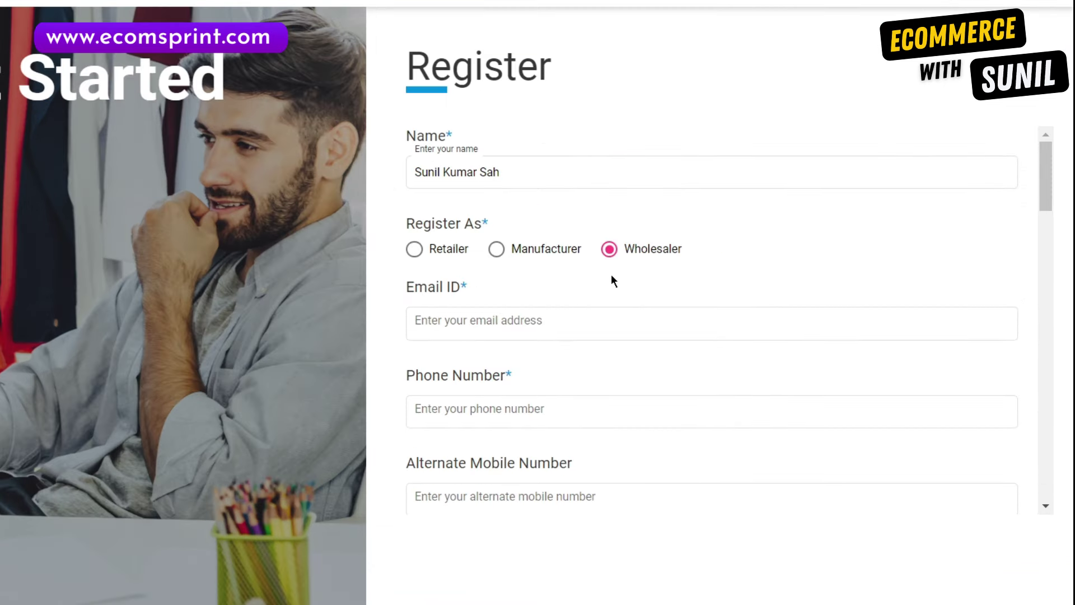
Choose Home & Kitchen as the main category and Self as the onboarding method
click(513, 316)
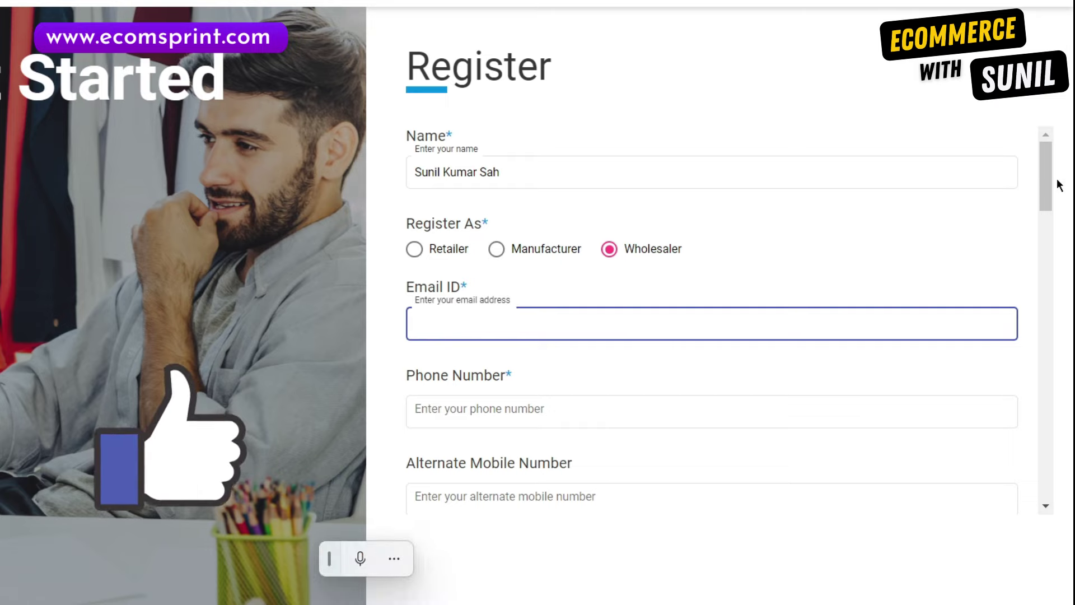
drag(1043, 182, 1041, 247)
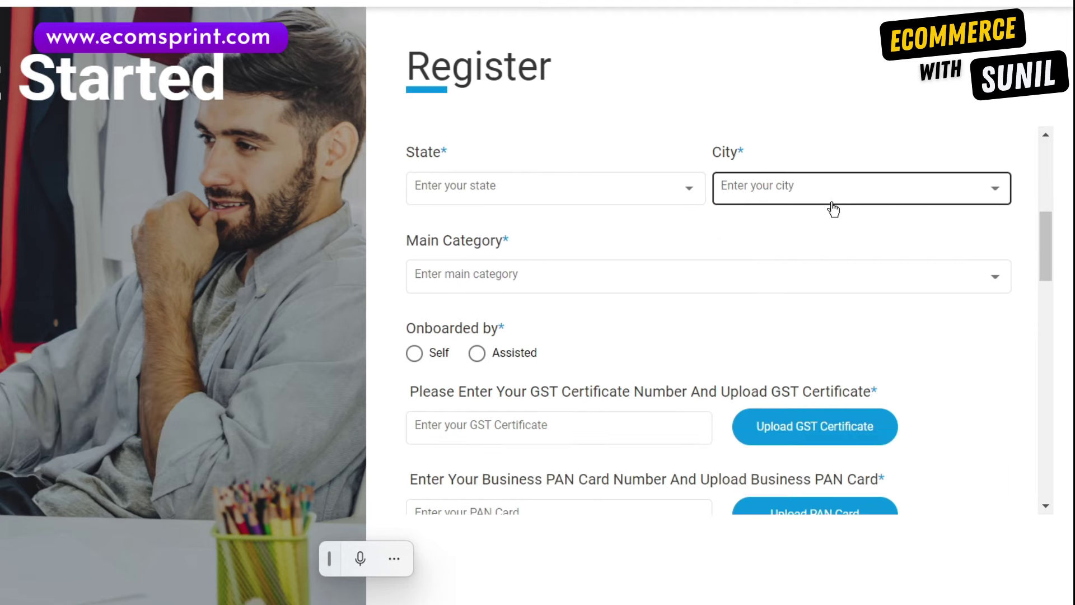
click(674, 287)
mouse_move(1009, 315)
mouse_down()
mouse_move(1007, 441)
mouse_move(1014, 287)
mouse_move(1009, 434)
mouse_move(1015, 304)
mouse_up()
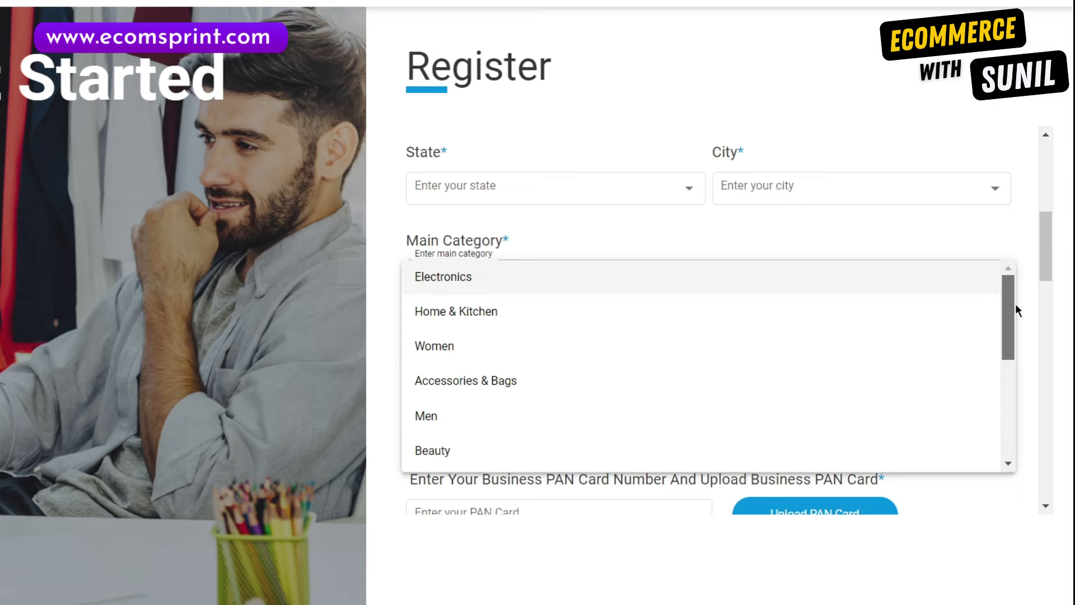
click(678, 311)
click(415, 353)
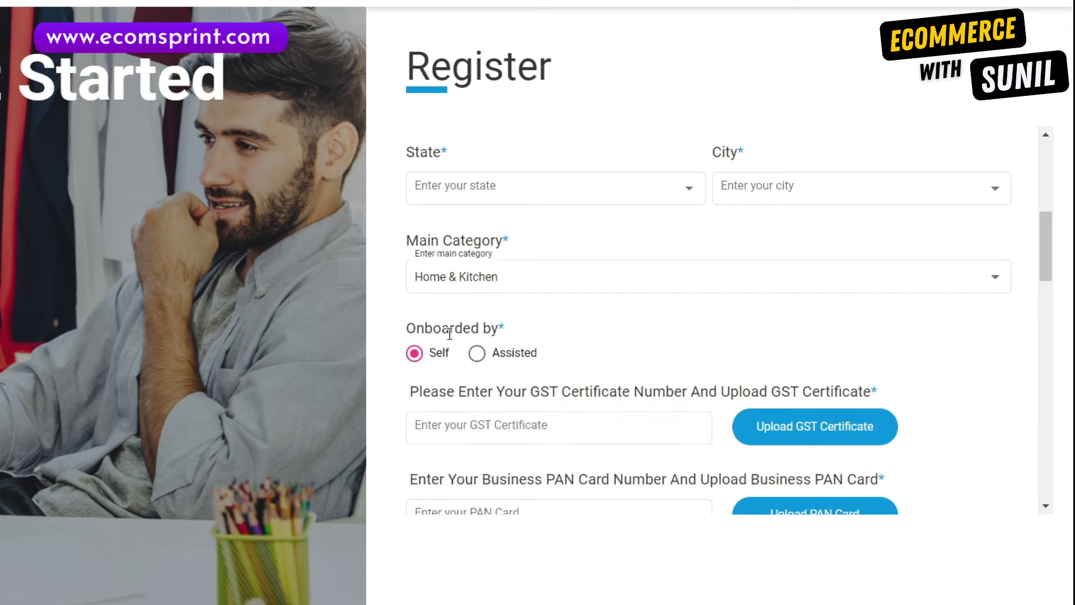
Review the GST certificate, business PAN card and name as per PAN fields, plus the MSME certificate and cancelled cheque uploads
click(489, 421)
click(617, 403)
scroll(1045, 257, down, 3)
click(580, 312)
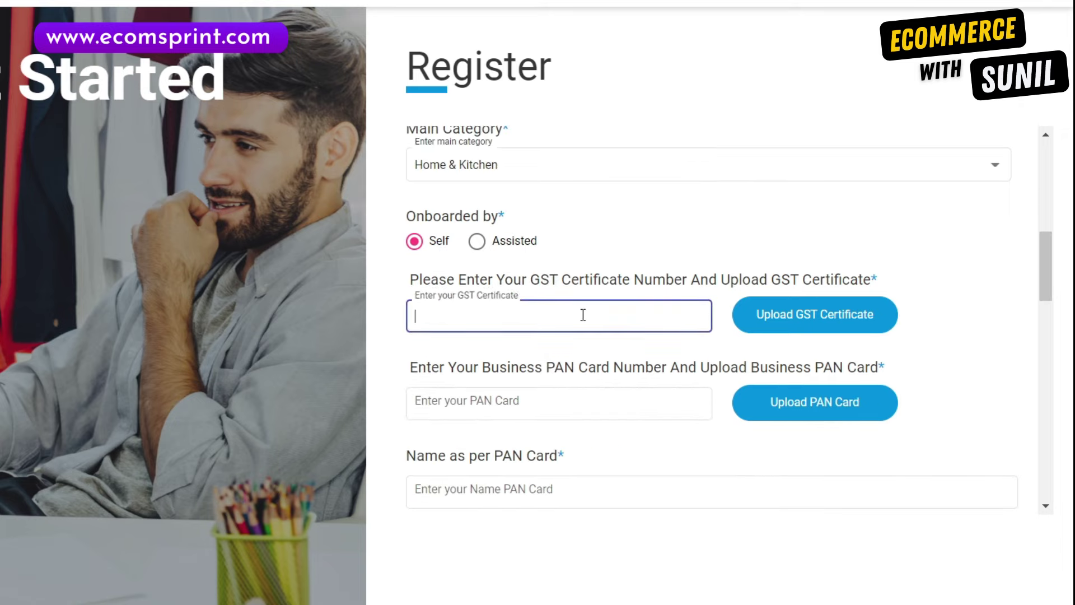
key(super+h)
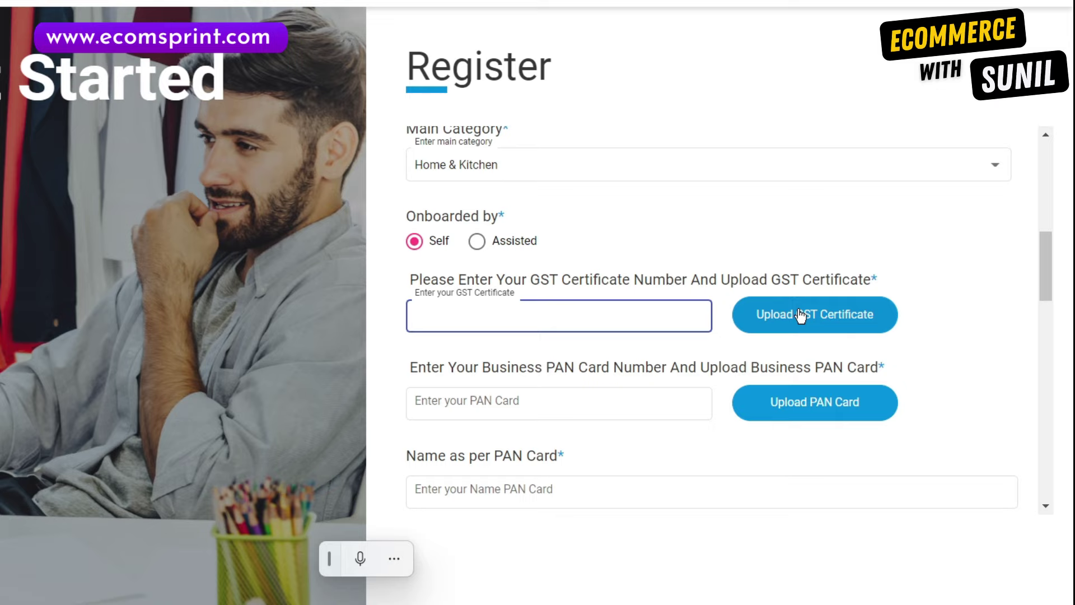
click(487, 402)
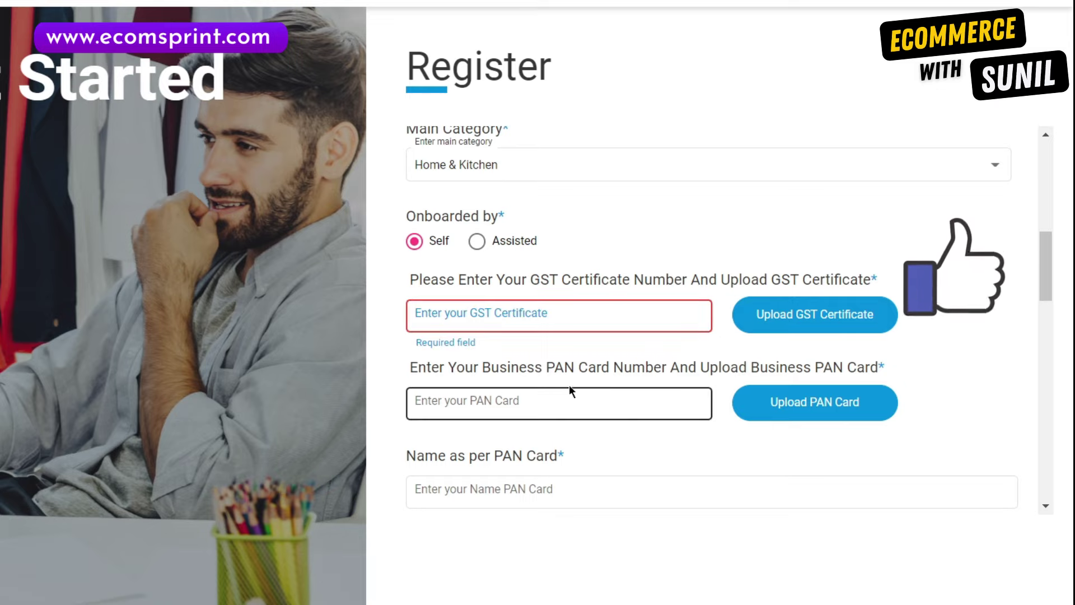
click(489, 411)
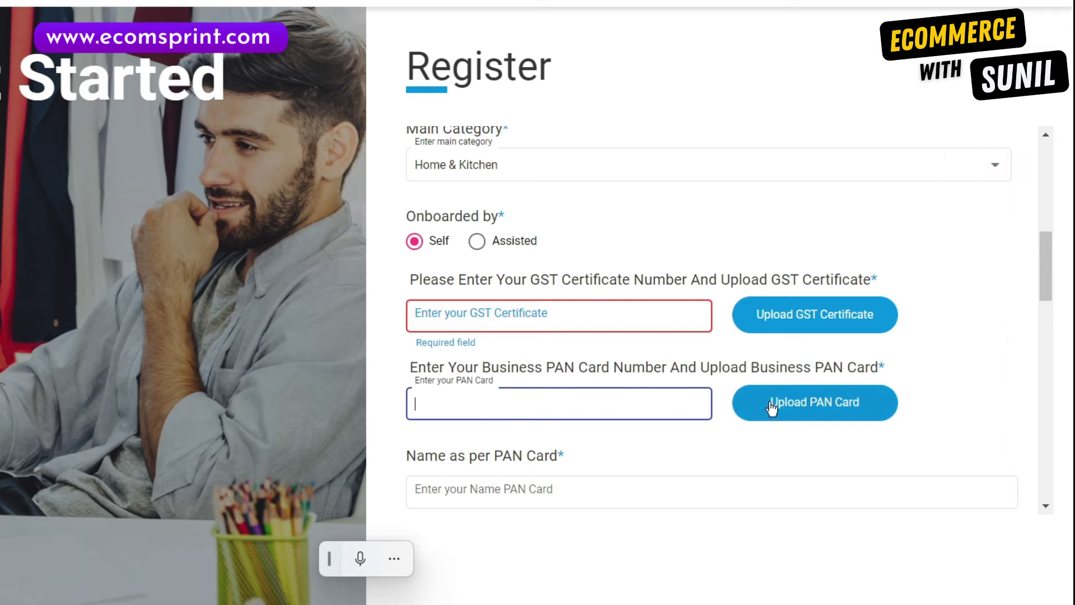
drag(760, 367, 875, 367)
click(1025, 417)
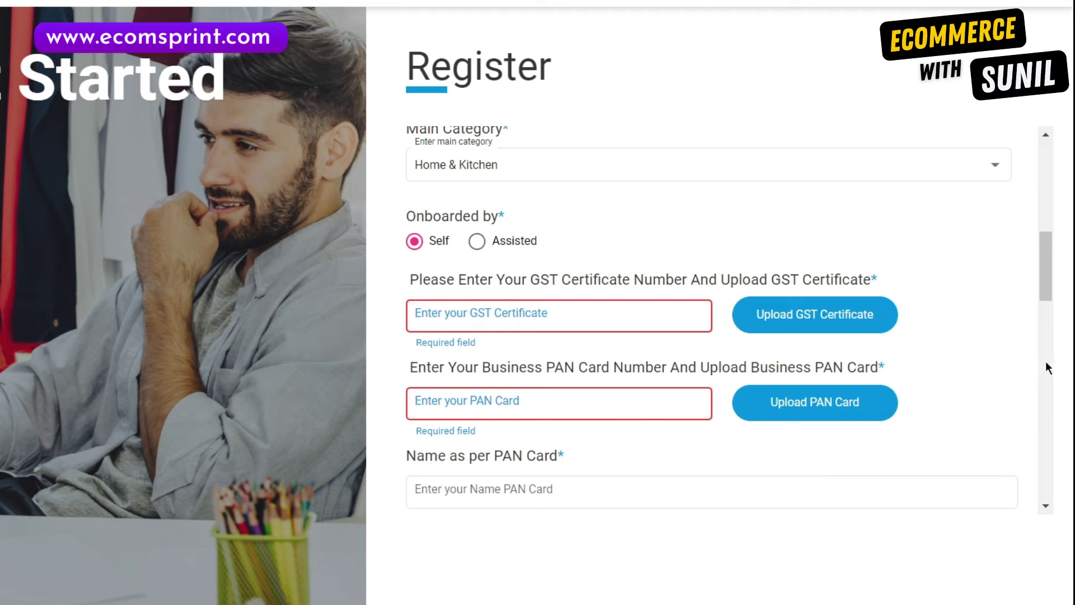
drag(1051, 280, 1046, 299)
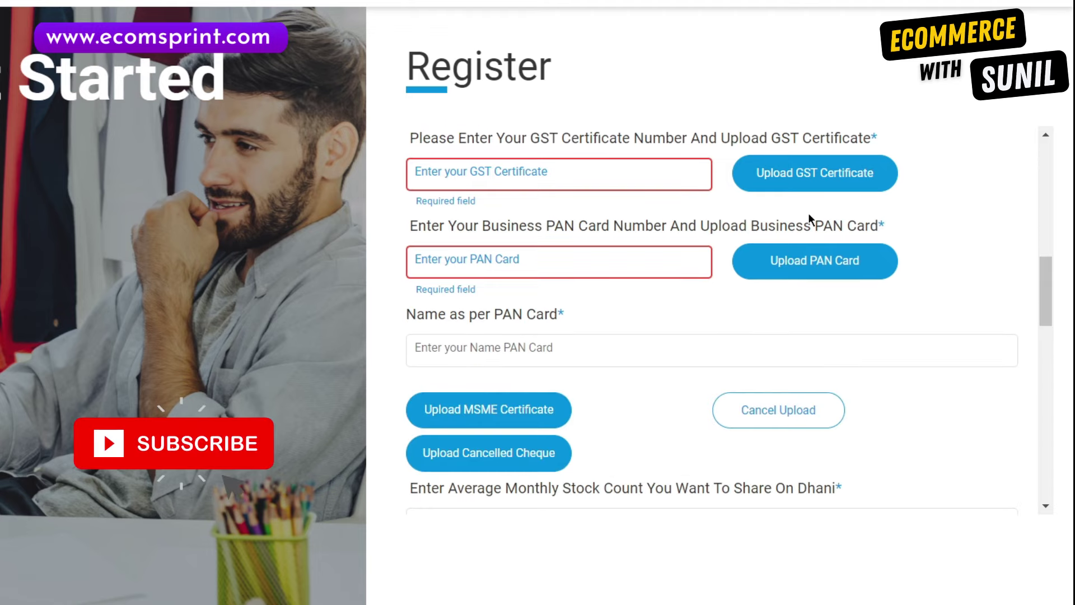
click(721, 344)
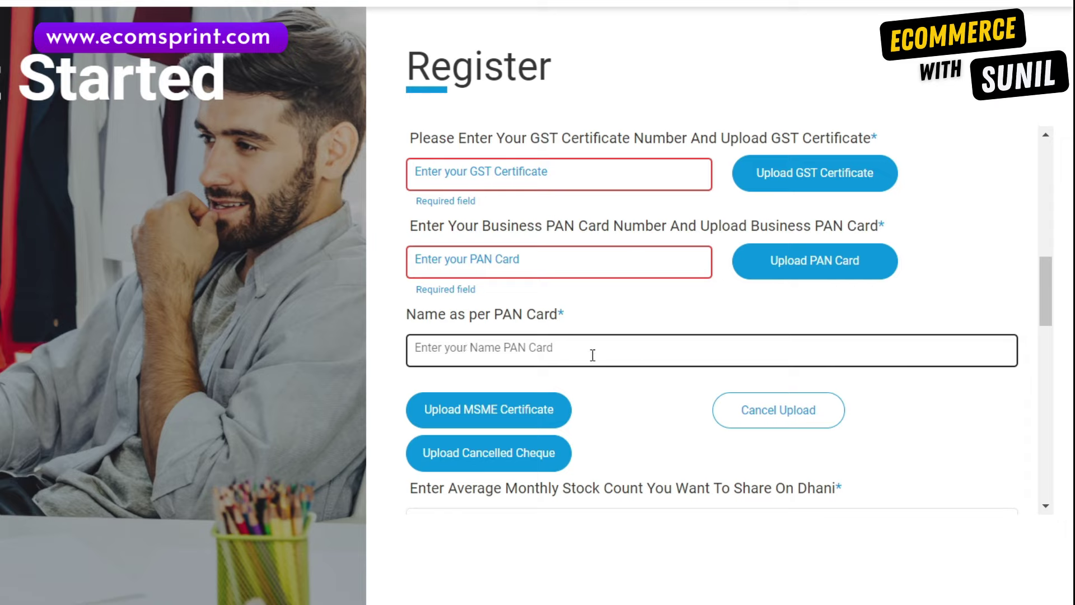
drag(1045, 314, 1045, 327)
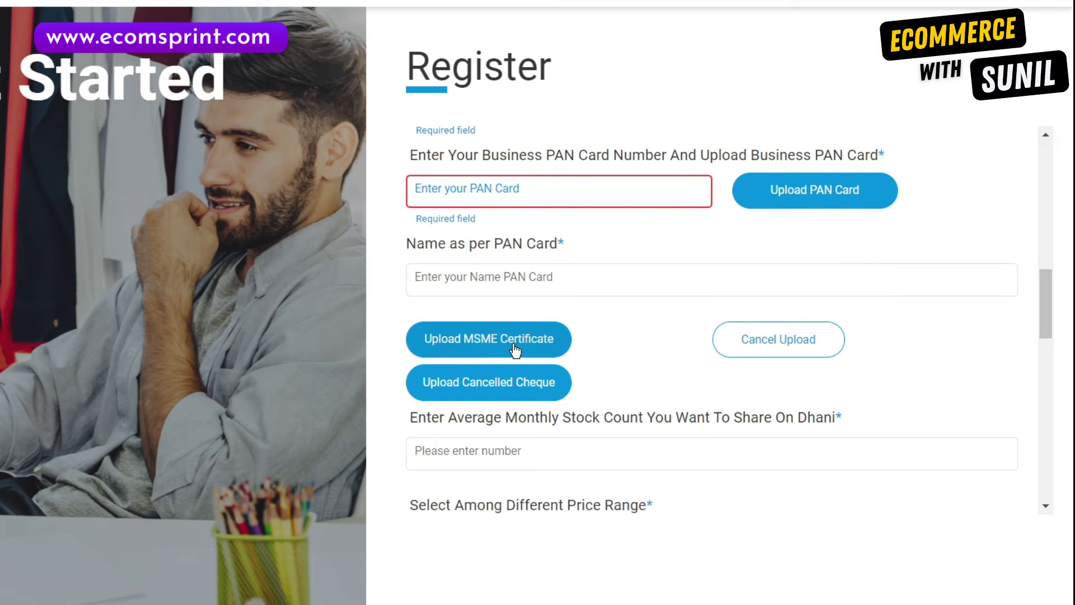
click(469, 289)
scroll(504, 383, down, 2)
Set the average monthly stock count to share on Dhani to 5000
click(510, 348)
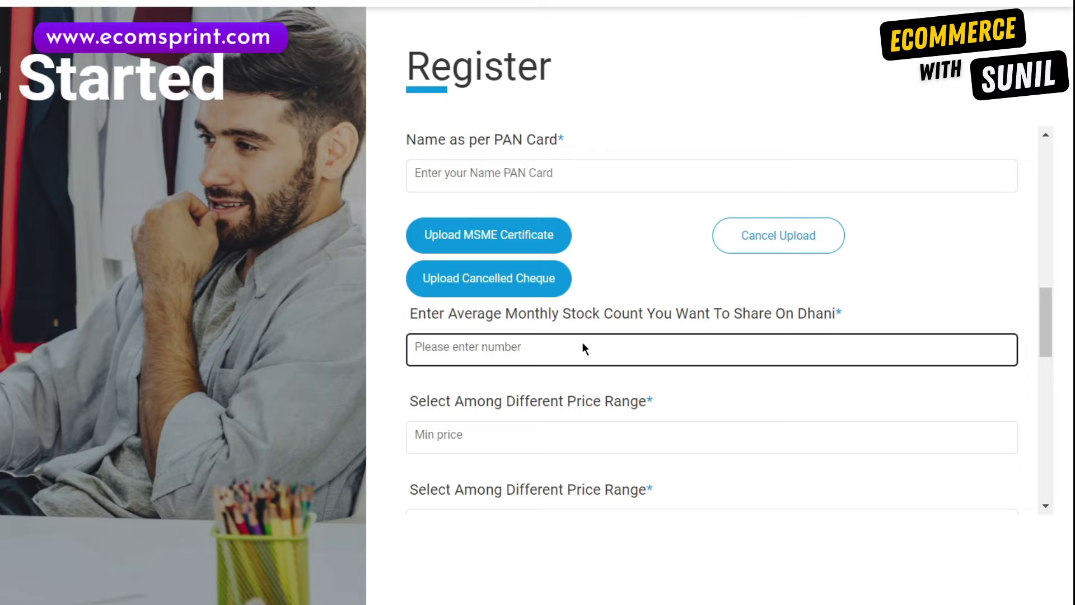
click(567, 354)
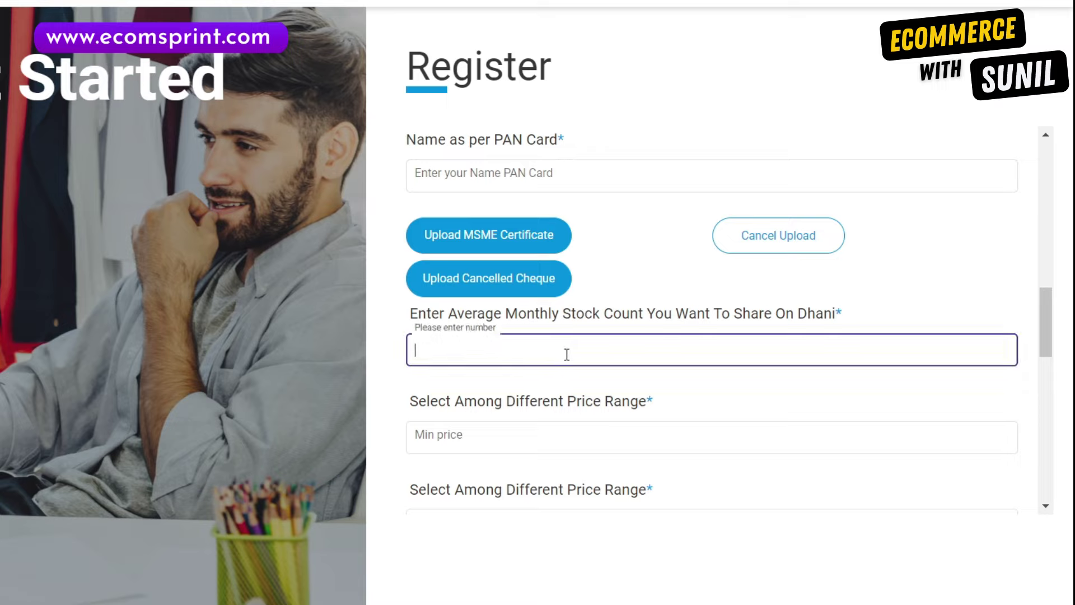
text(5000)
click(626, 379)
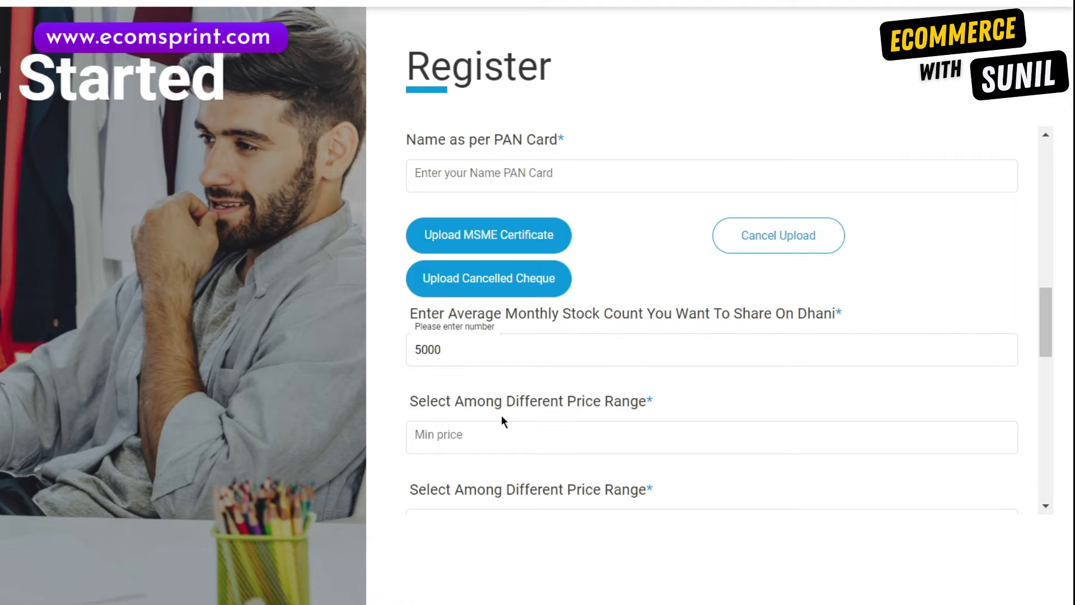
Set the price range to a minimum of 50 and a maximum of 2000
click(574, 434)
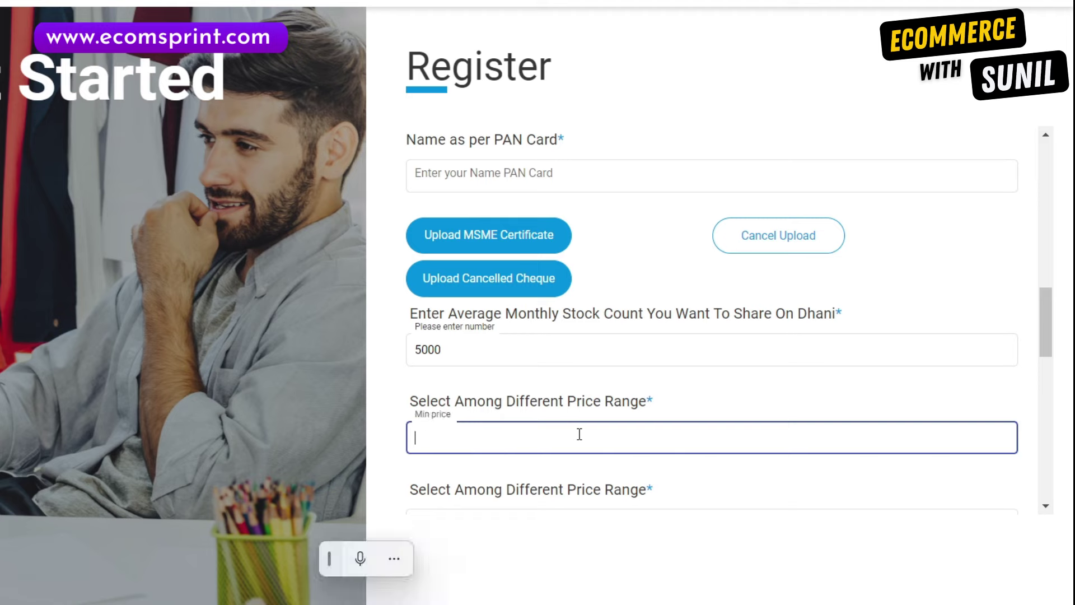
scroll(704, 361, down, 4)
scroll(704, 361, up, 4)
click(707, 373)
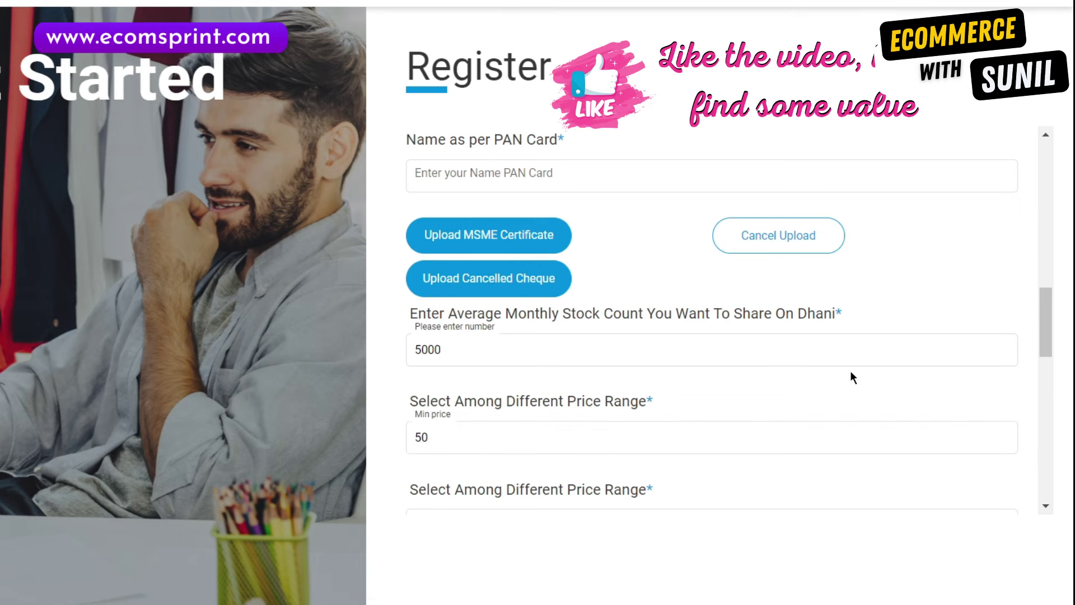
drag(1043, 333, 1042, 360)
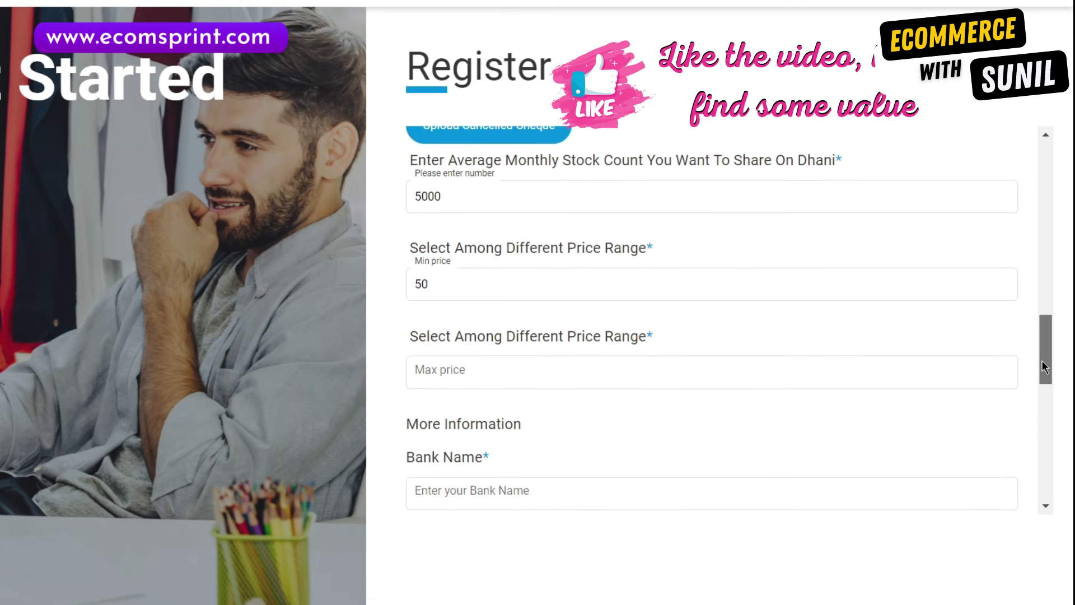
click(677, 376)
click(676, 372)
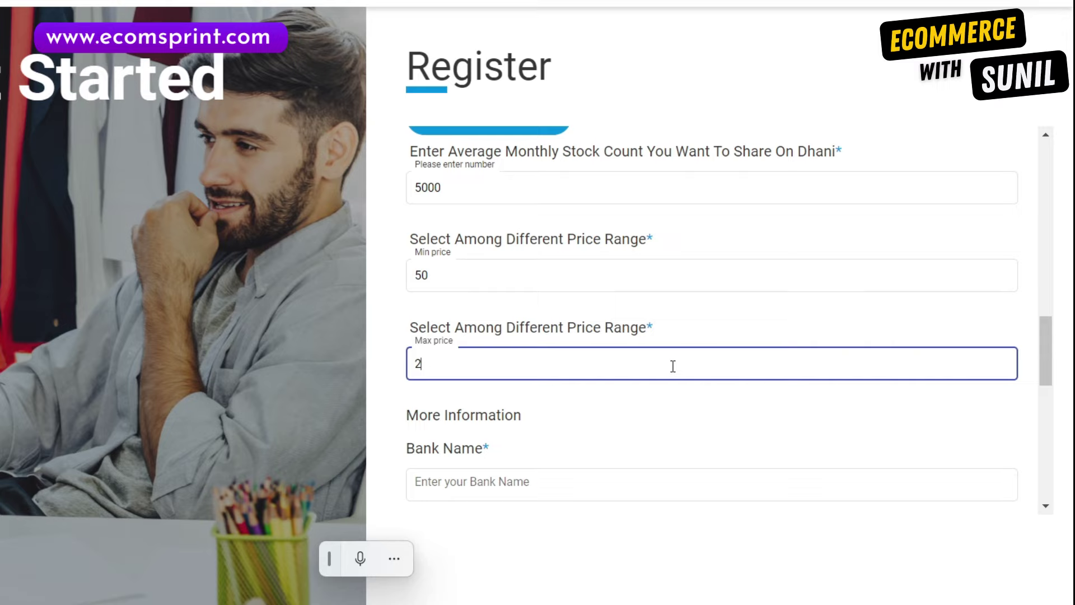
click(670, 398)
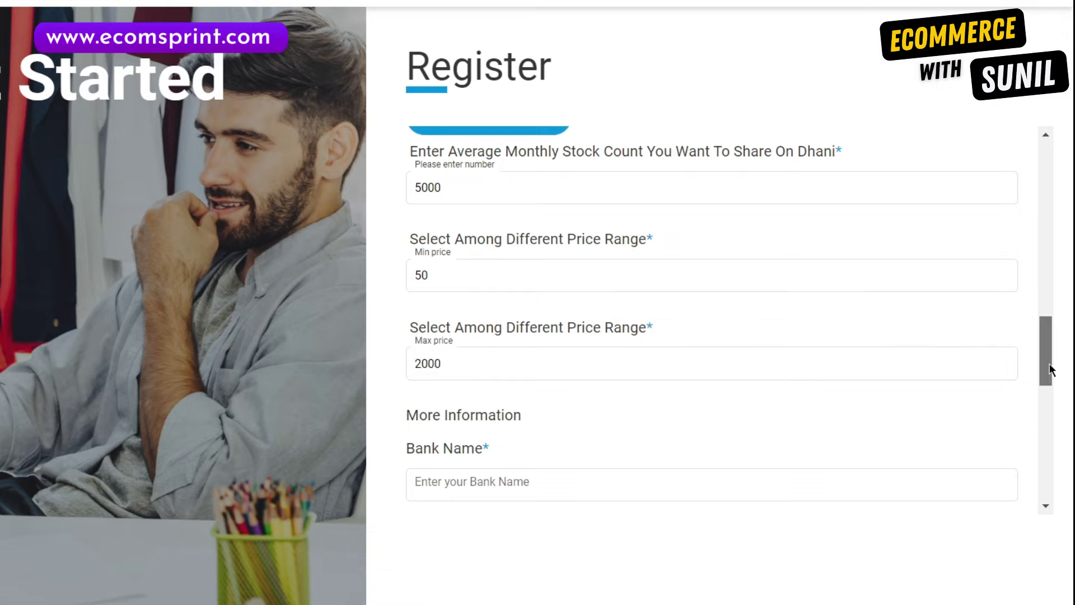
Enter Axis Bank as the bank name in the additional information section
scroll(1049, 371, down, 3)
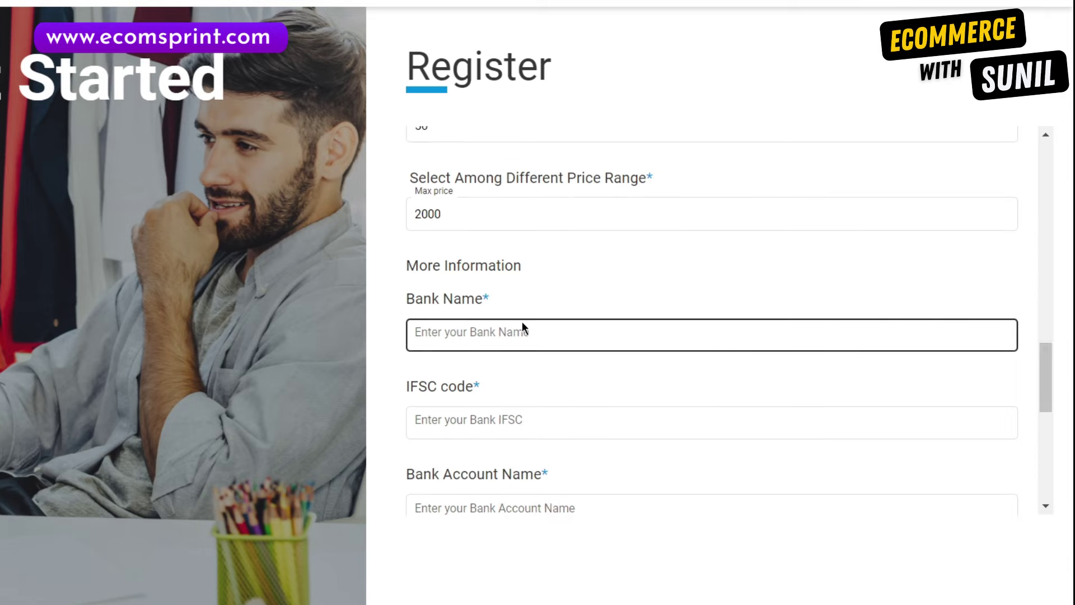
drag(1045, 374, 1046, 383)
click(592, 281)
text(Axis Bank)
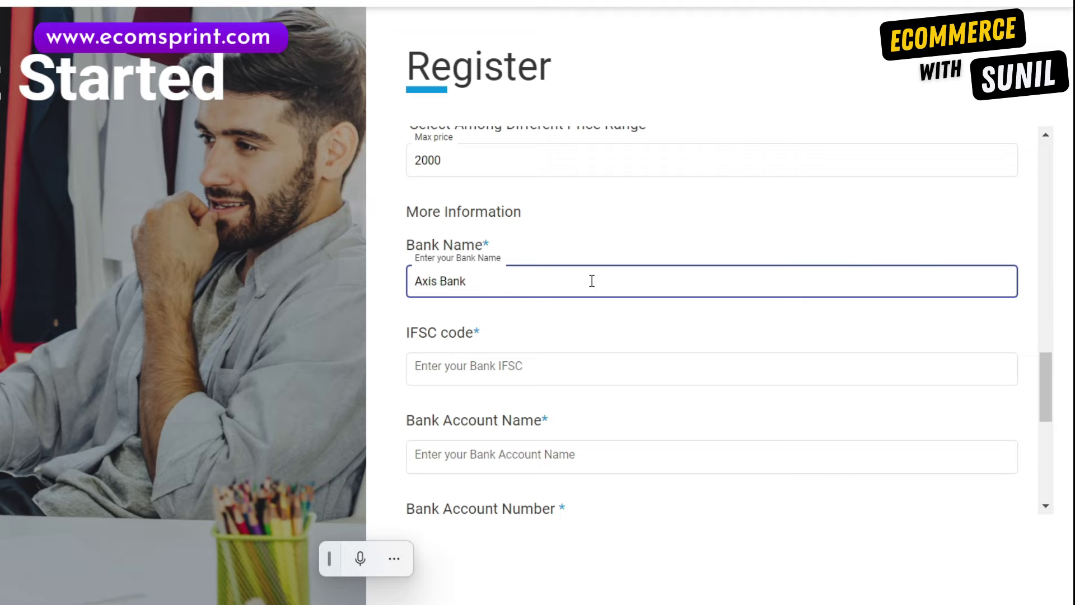
Go over the IFSC code and bank account fields and set the bank account type to Current
click(556, 372)
scroll(507, 415, down, 1)
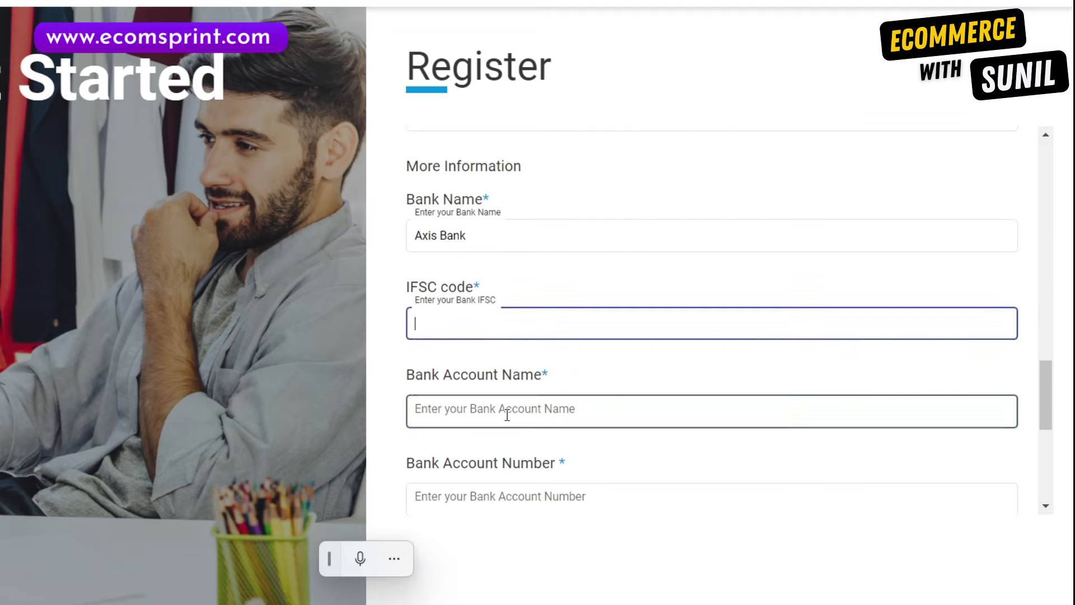
click(507, 414)
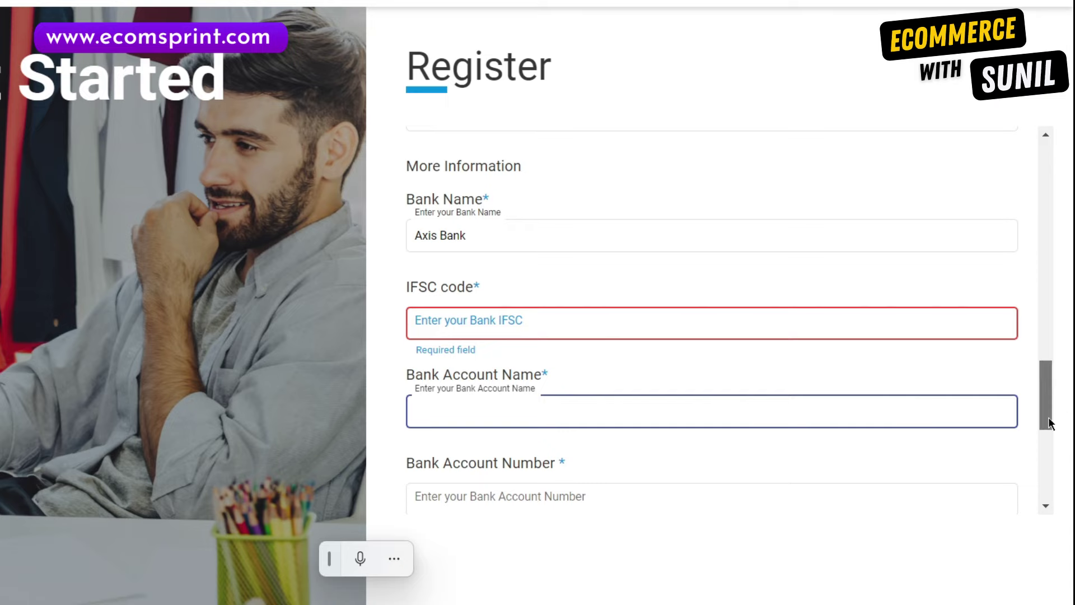
drag(1049, 424, 1050, 430)
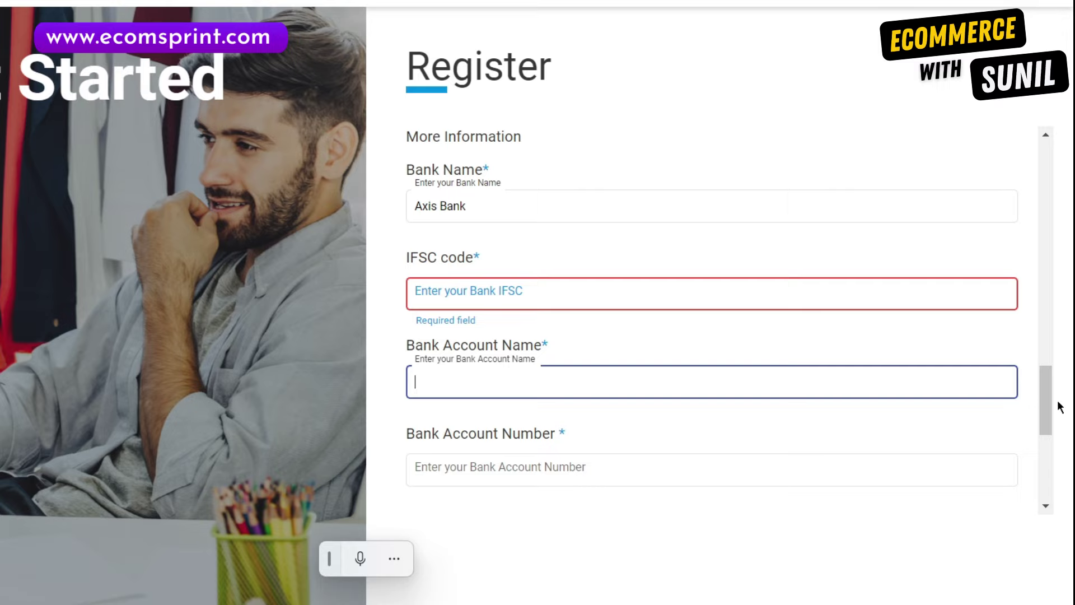
drag(1049, 408, 1045, 442)
click(661, 317)
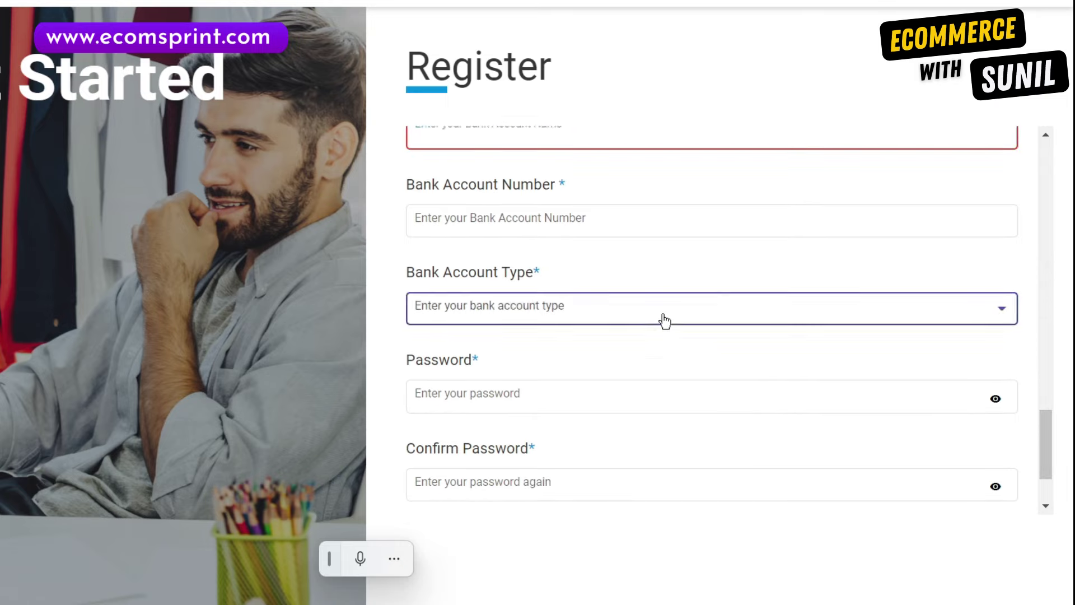
click(449, 348)
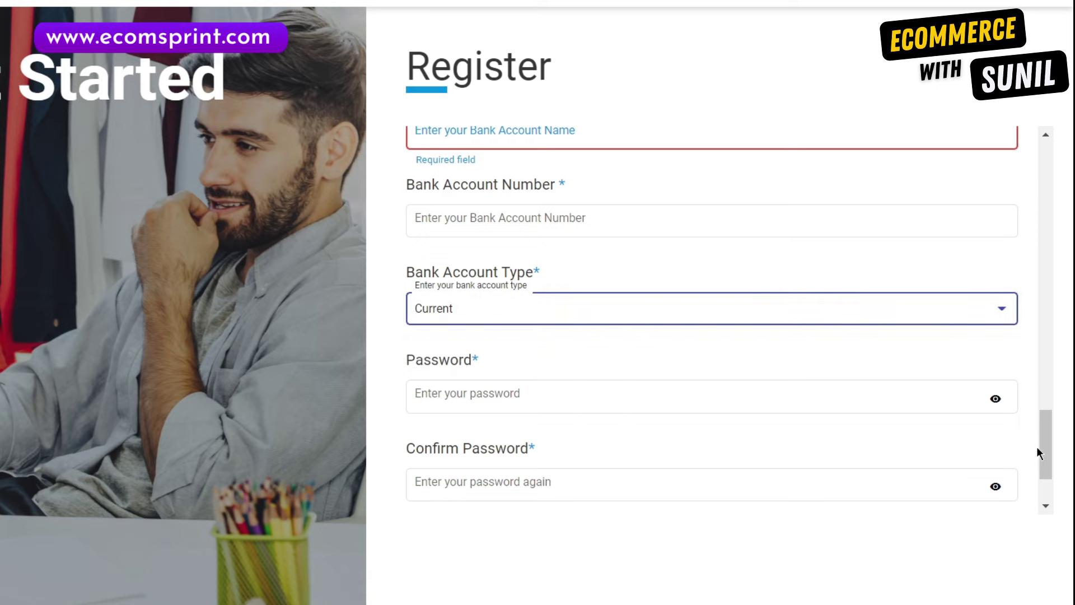
Enter and confirm the account password, accept the Terms and Conditions, and submit the registration
scroll(1039, 453, down, 2)
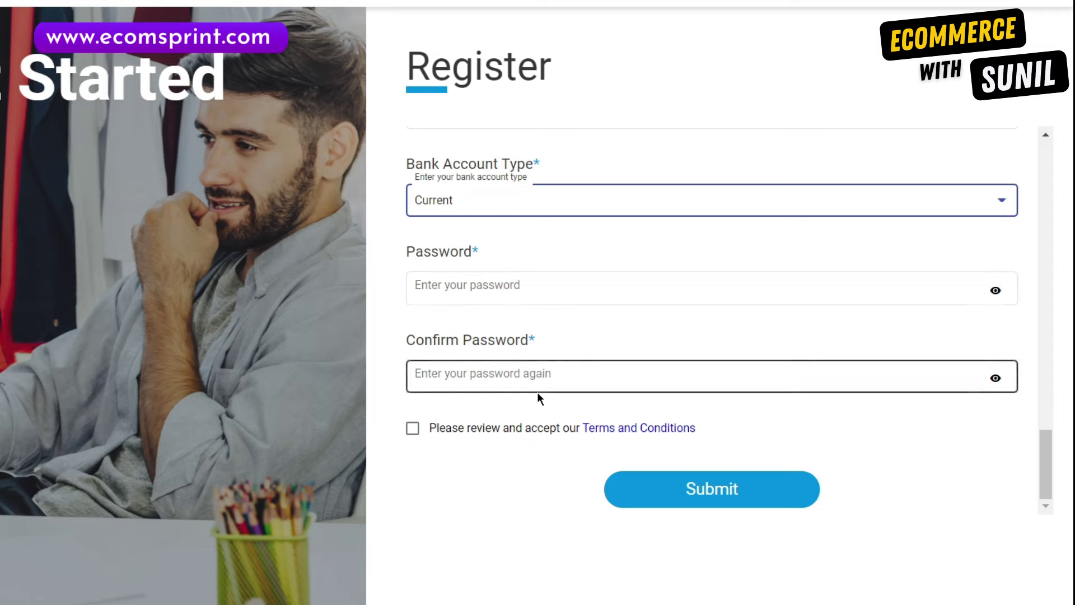
click(413, 428)
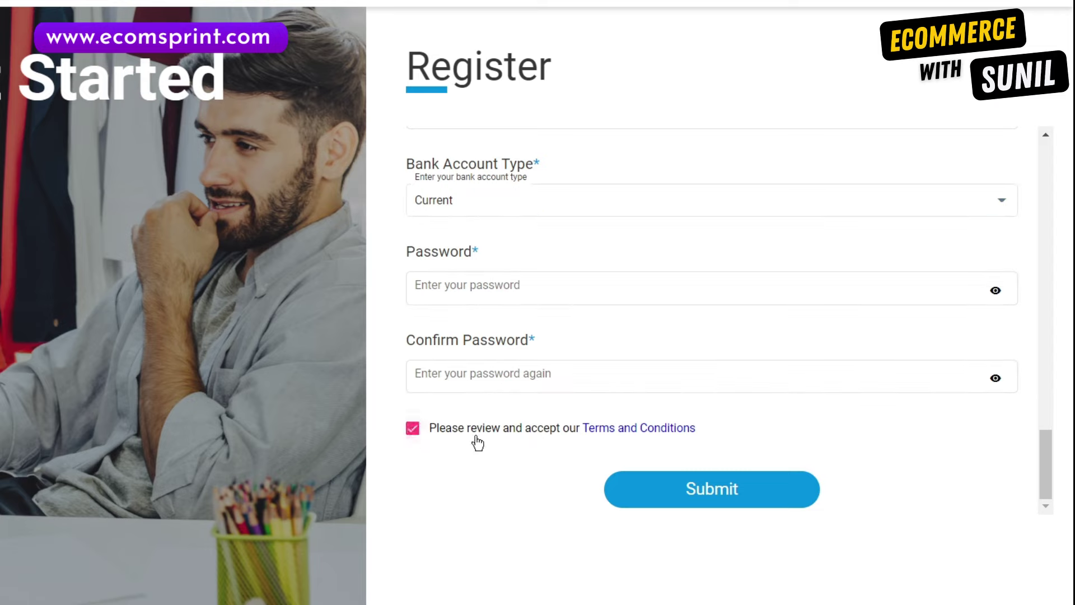
click(734, 489)
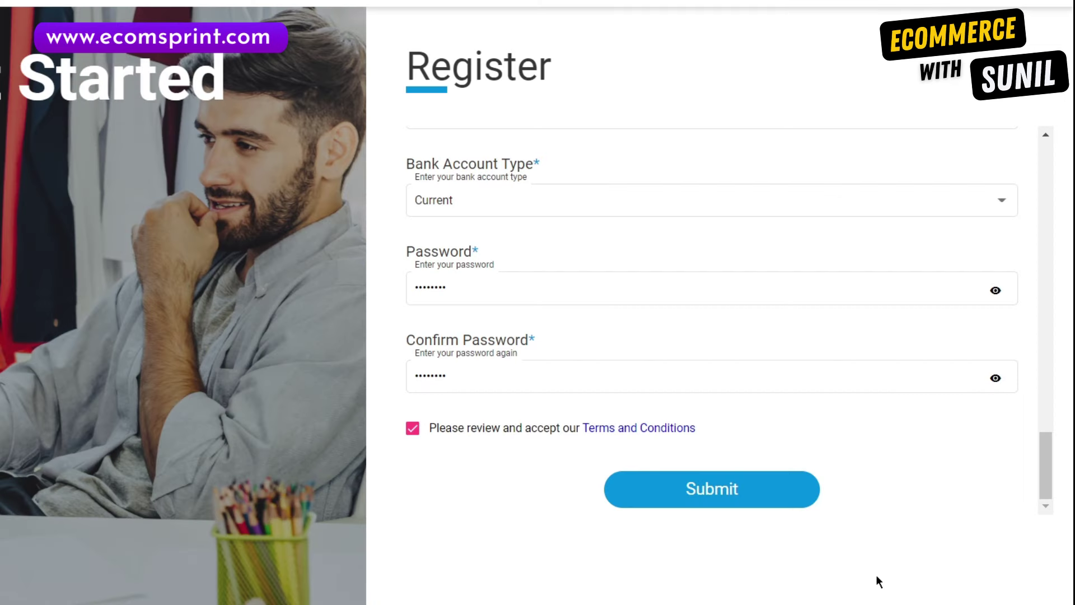
click(785, 488)
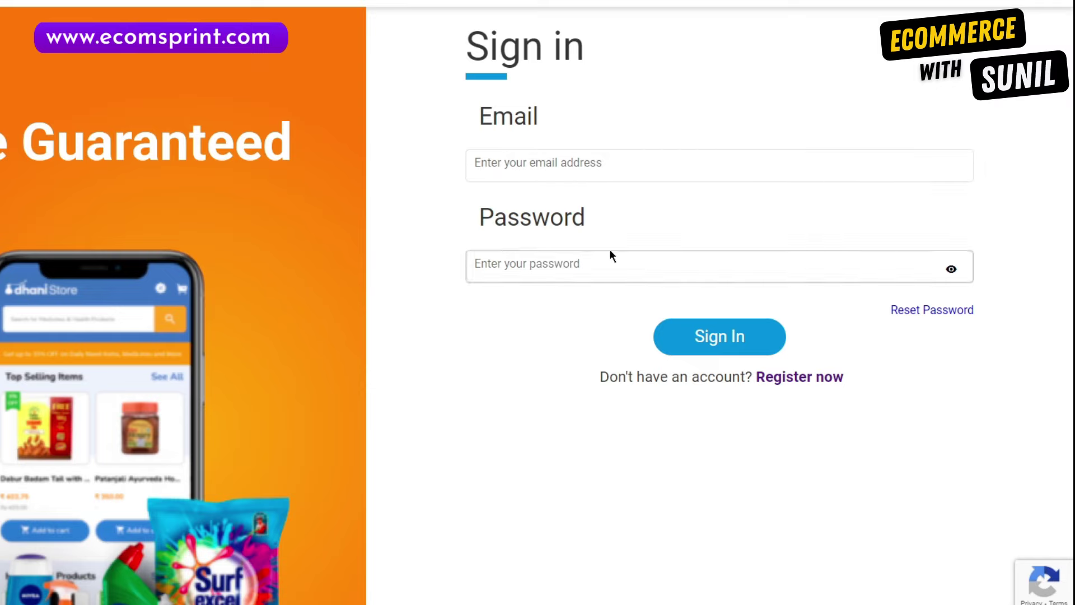
Sign in to the seller account with the registered e-mail address and account password
click(689, 169)
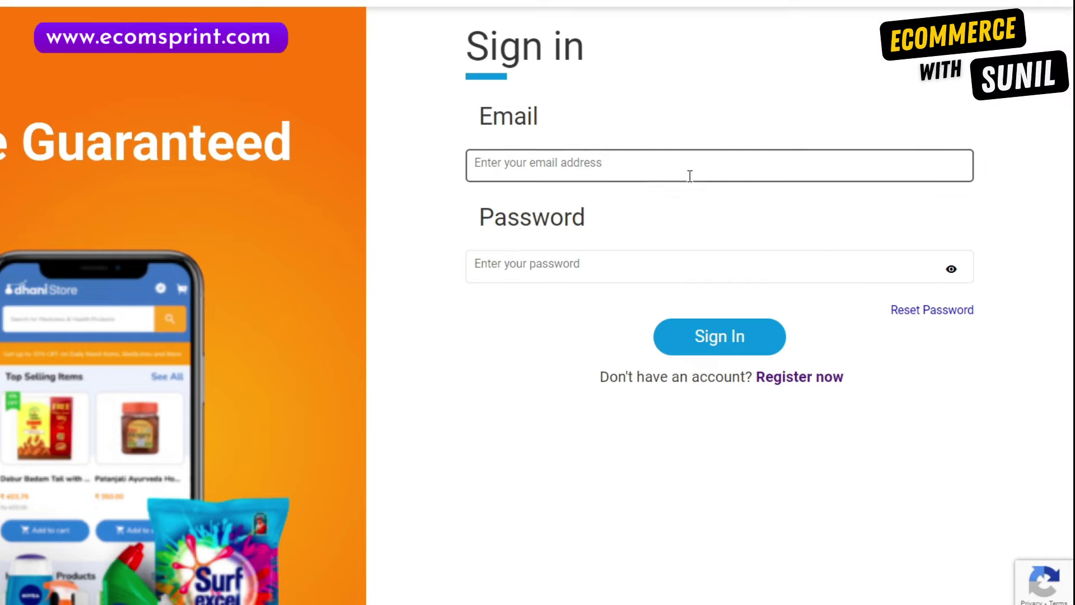
click(653, 185)
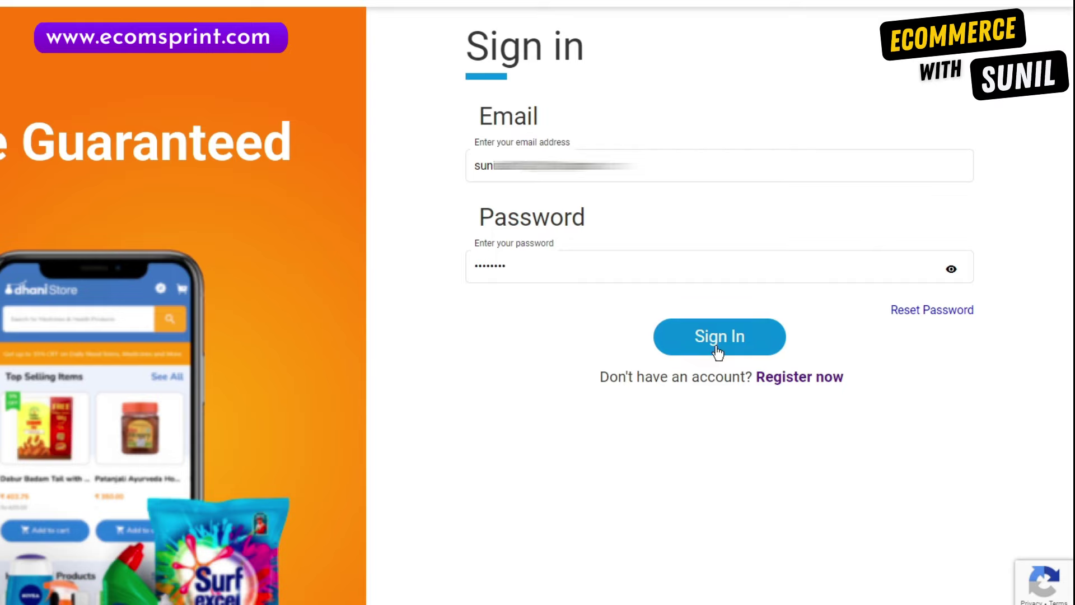
click(674, 334)
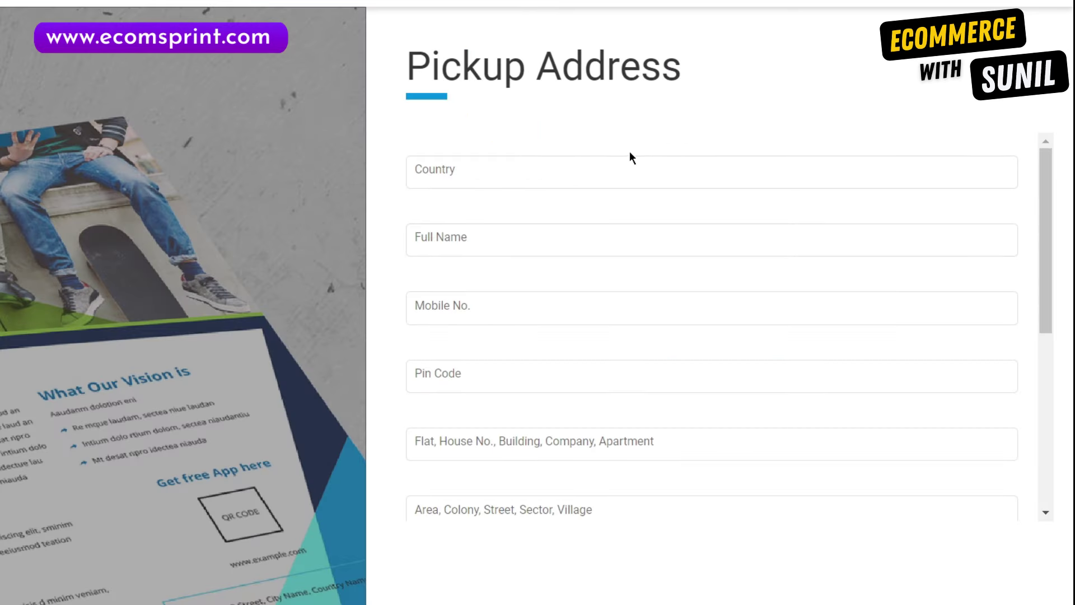
Set the pickup address country to India and begin the full name entry
click(567, 169)
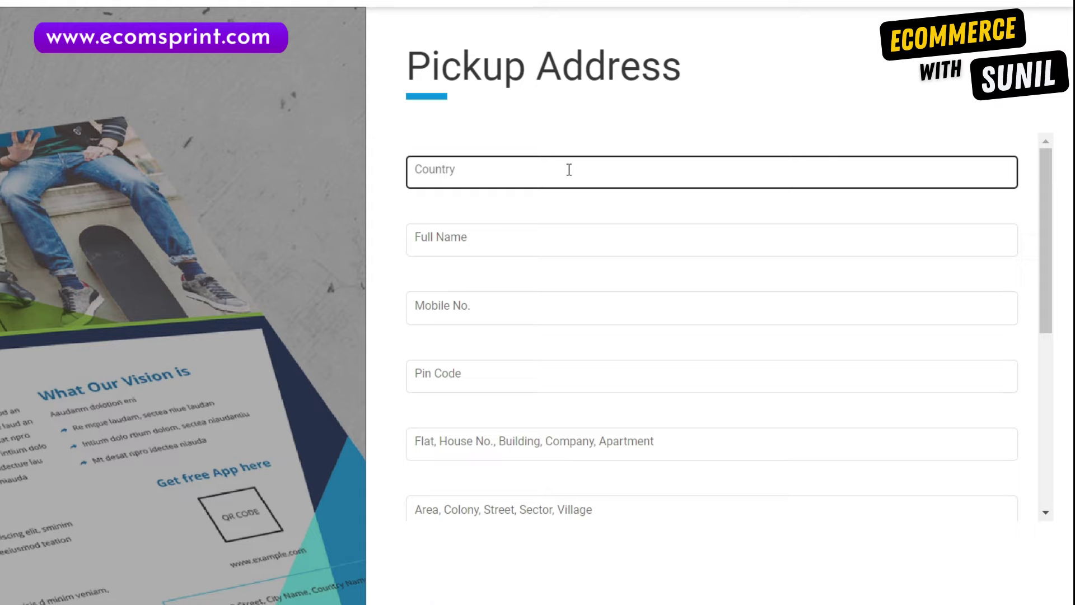
text(Ind)
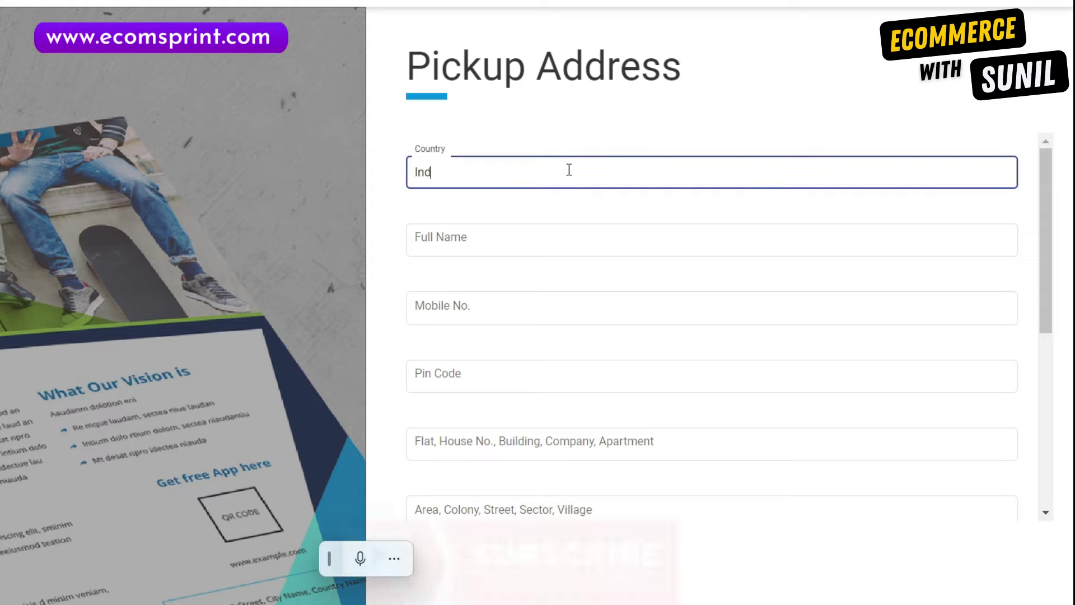
text(ia)
click(736, 144)
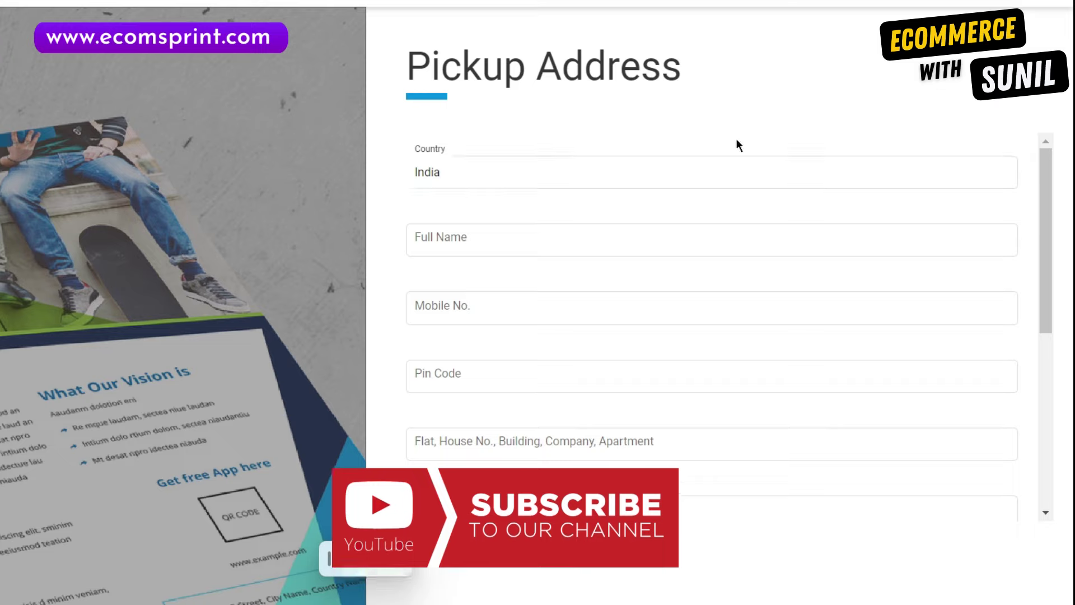
click(617, 234)
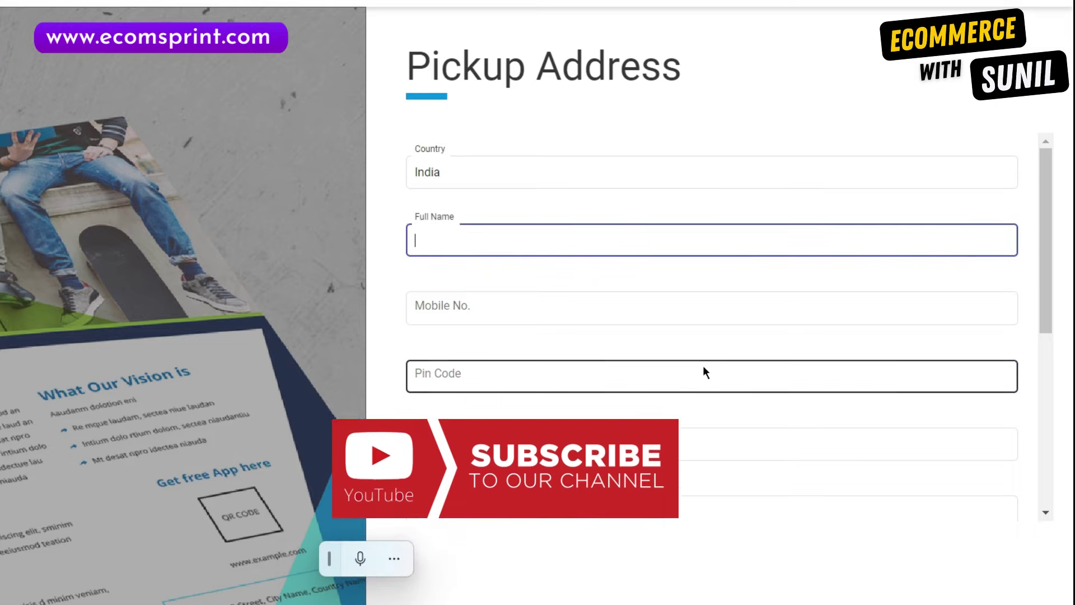